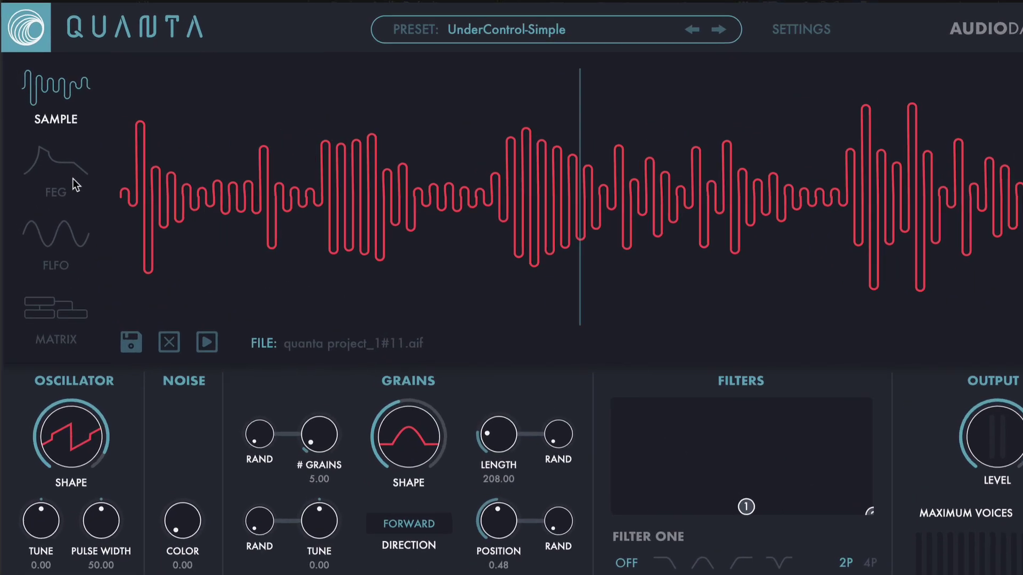
Look over the FEG envelope and FLFO pages, then show the matrix with Note 100 and Bend 20 on Grain Tune.
click(73, 179)
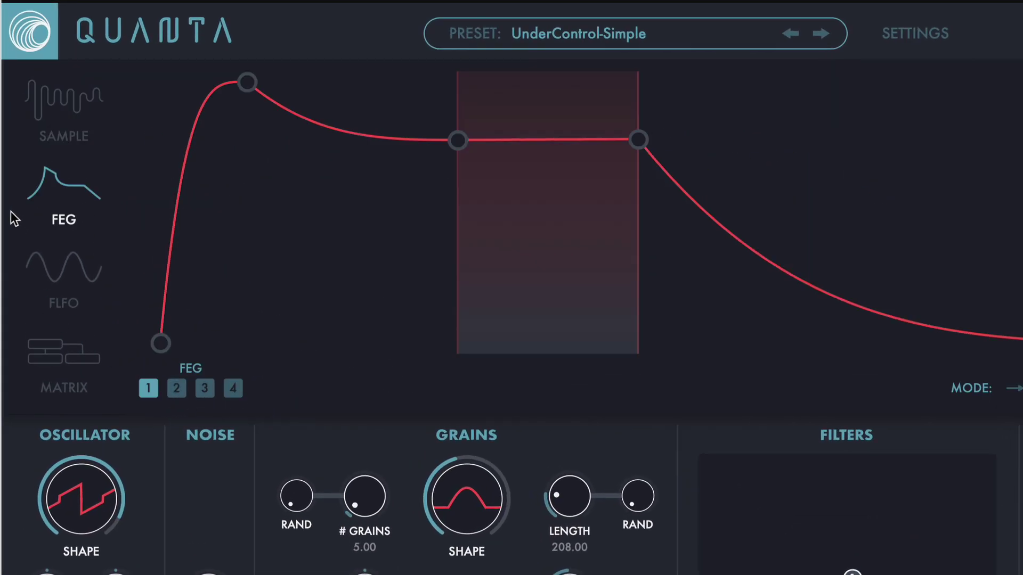
click(57, 267)
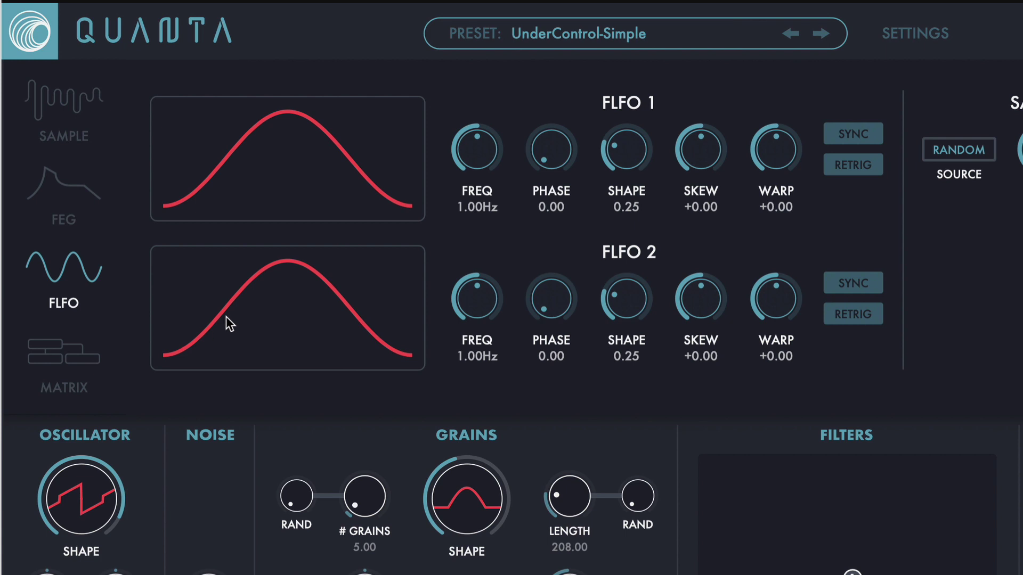
click(74, 366)
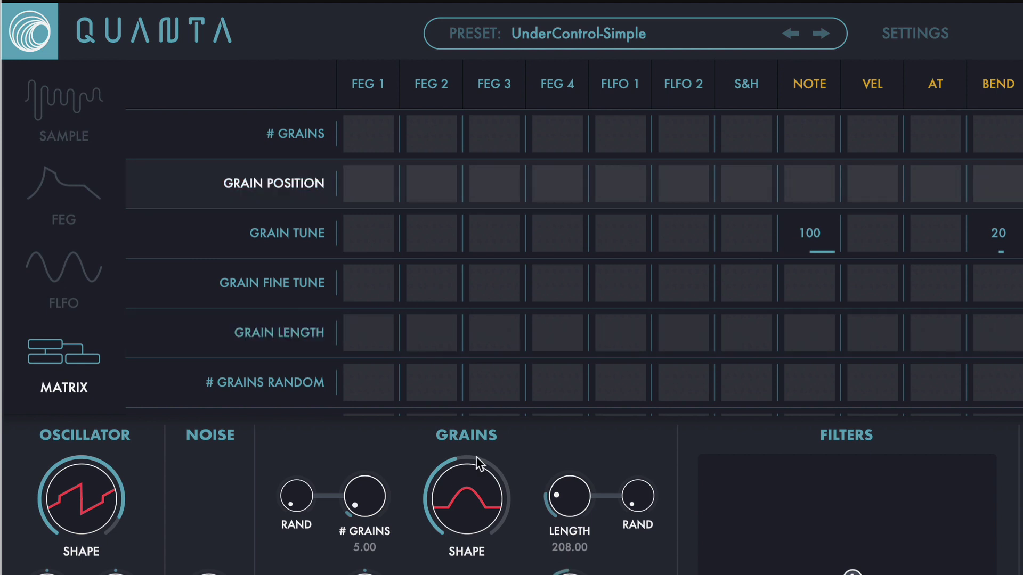
Briefly try a flat-topped grain shape, then set the grain count to 25 and back to 20.
mouse_move(450, 499)
mouse_down()
mouse_move(446, 476)
mouse_move(448, 497)
mouse_up()
click(44, 306)
click(71, 360)
drag(356, 526, 349, 502)
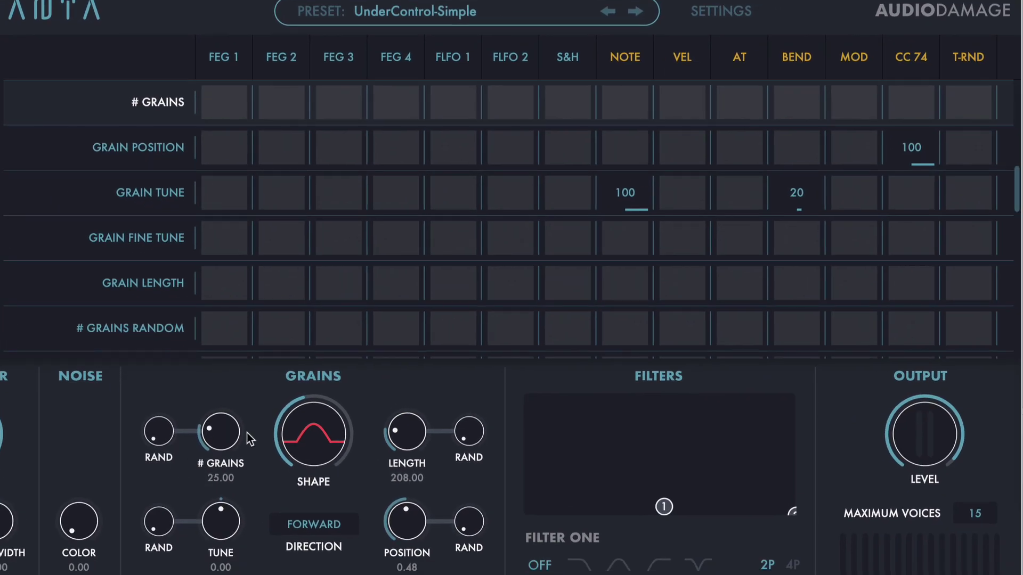
drag(229, 440, 216, 446)
In Settings, choose MPE MIDI input mode, keep aftertouch smoothing active, and cancel the file dialog.
click(731, 11)
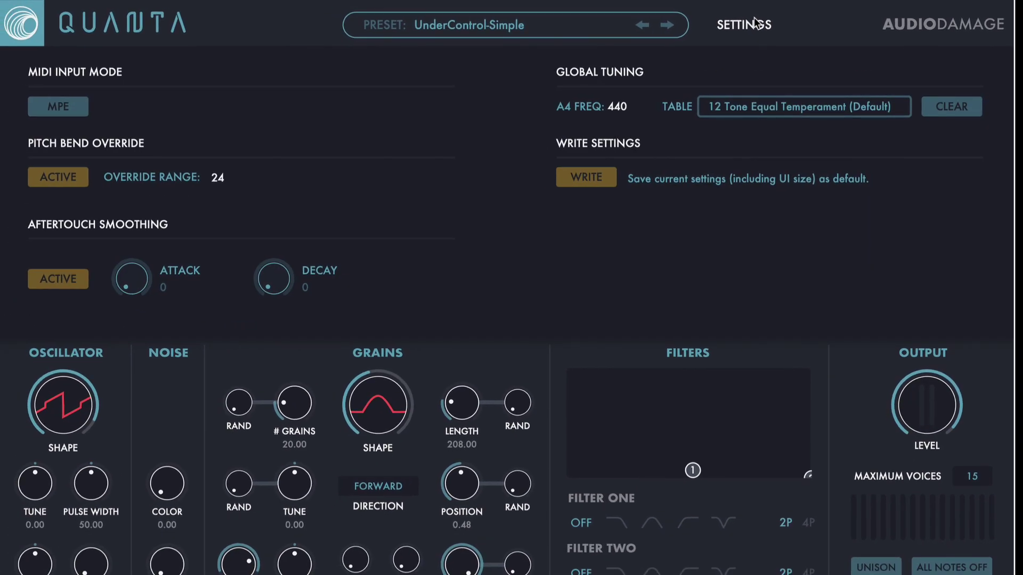
click(84, 110)
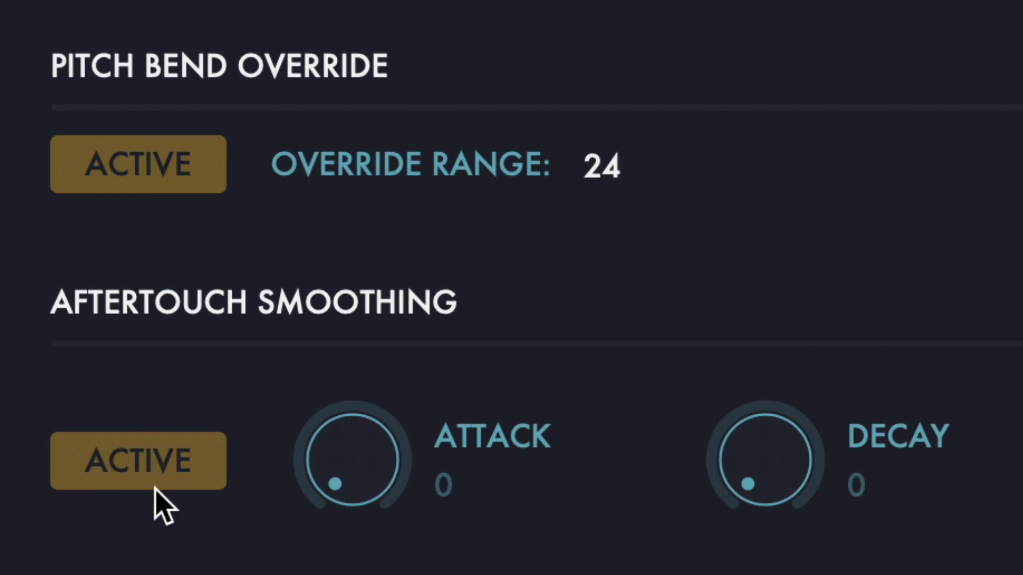
click(155, 469)
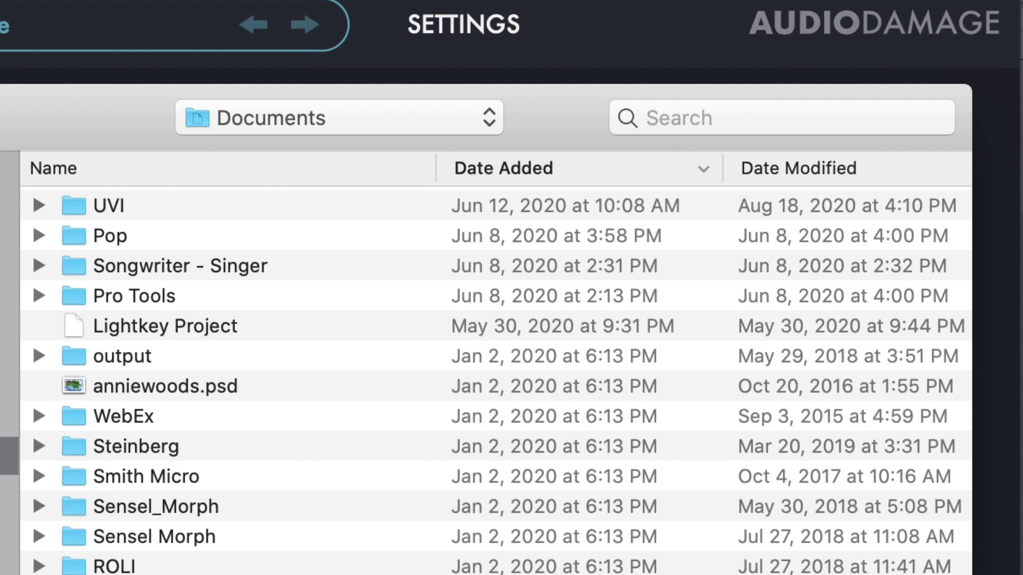
key(Escape)
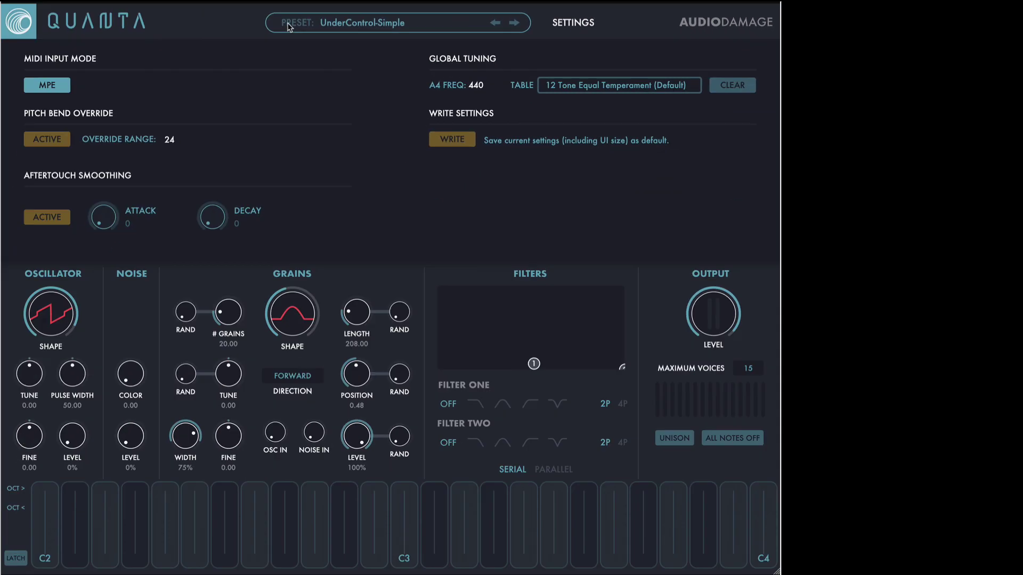
Browse the Factory and User preset folders, then load UnderControl-Simple (8 grains, length 133).
click(288, 27)
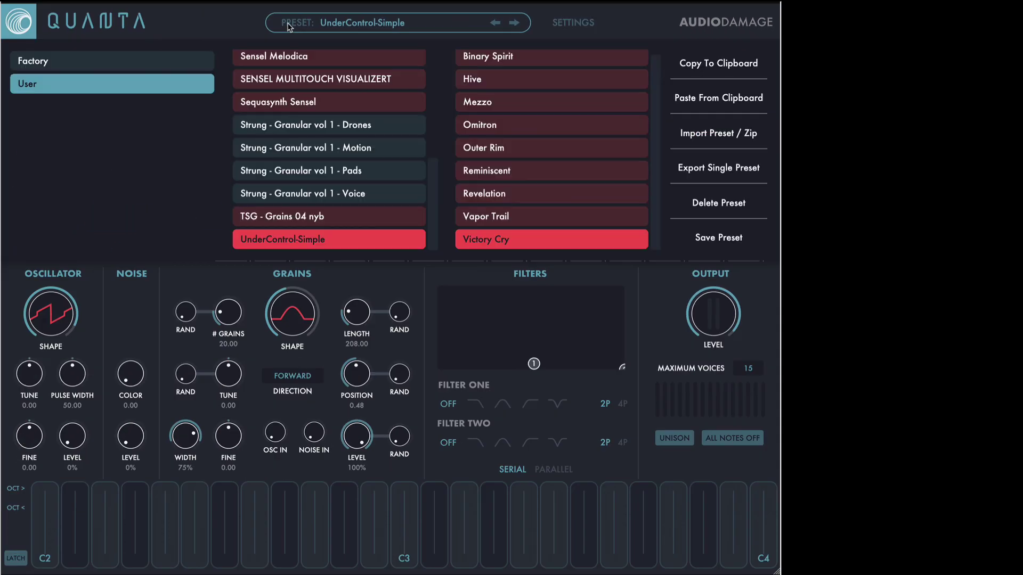
click(92, 69)
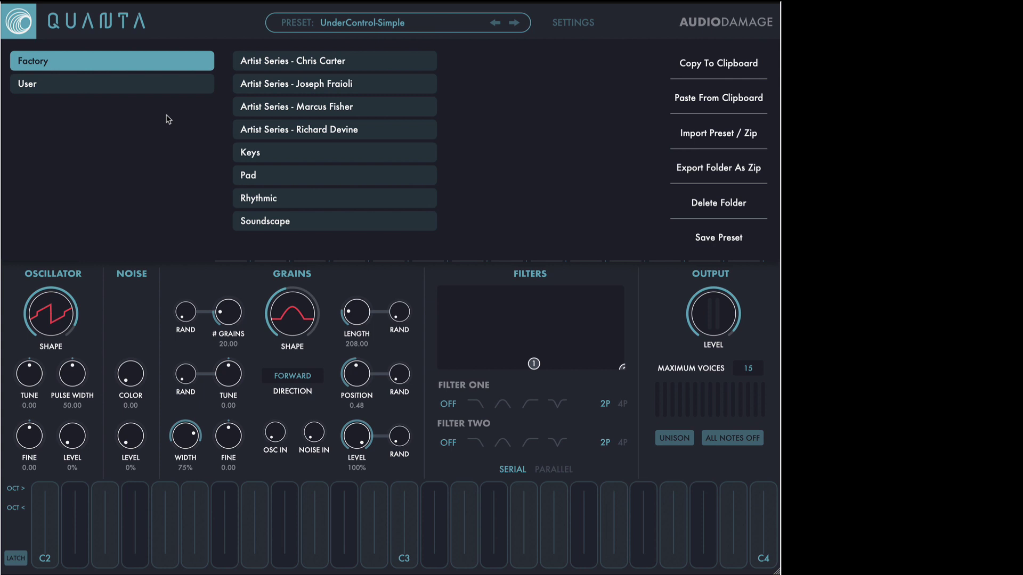
click(150, 87)
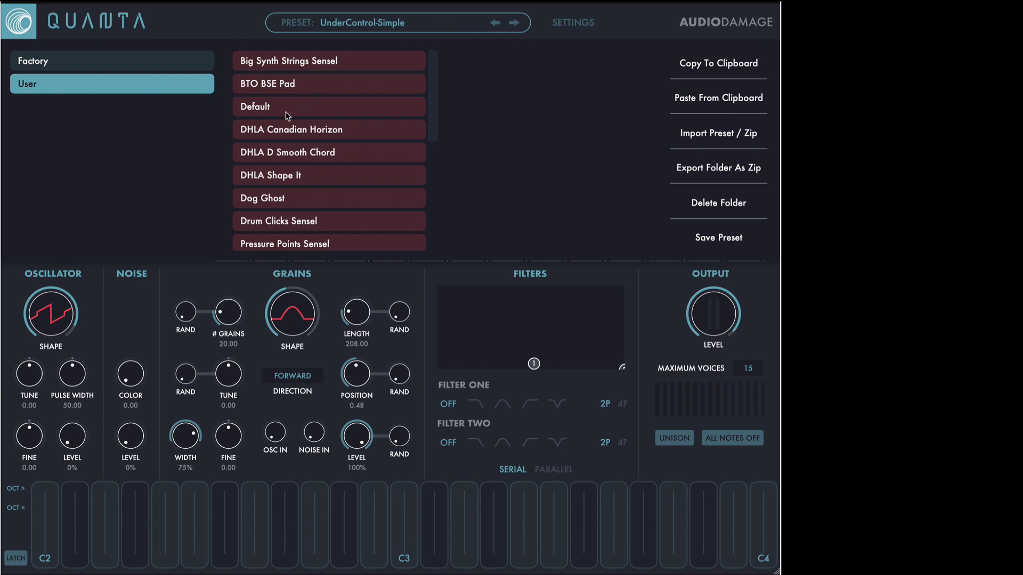
scroll(277, 121, down, 10)
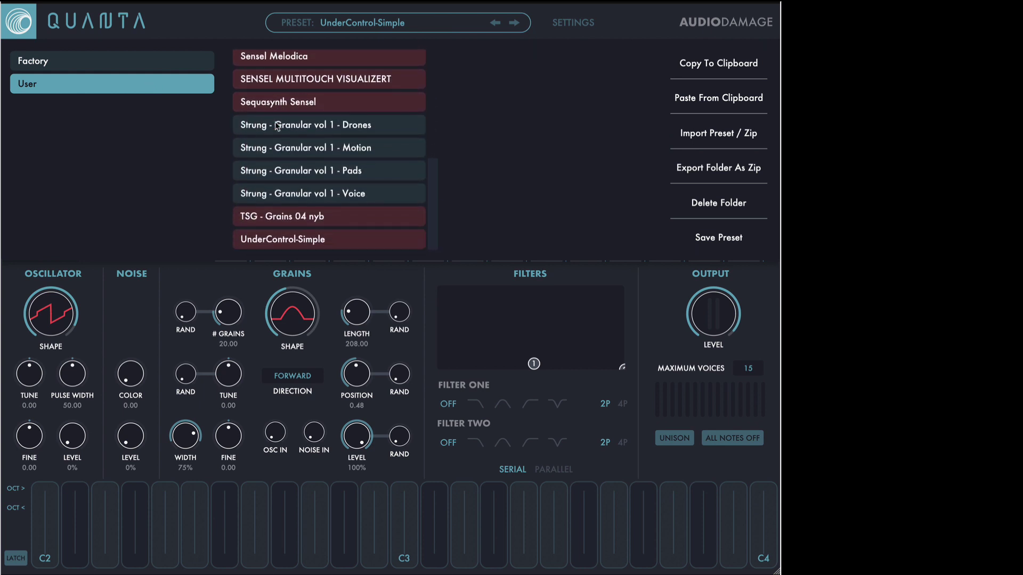
click(277, 127)
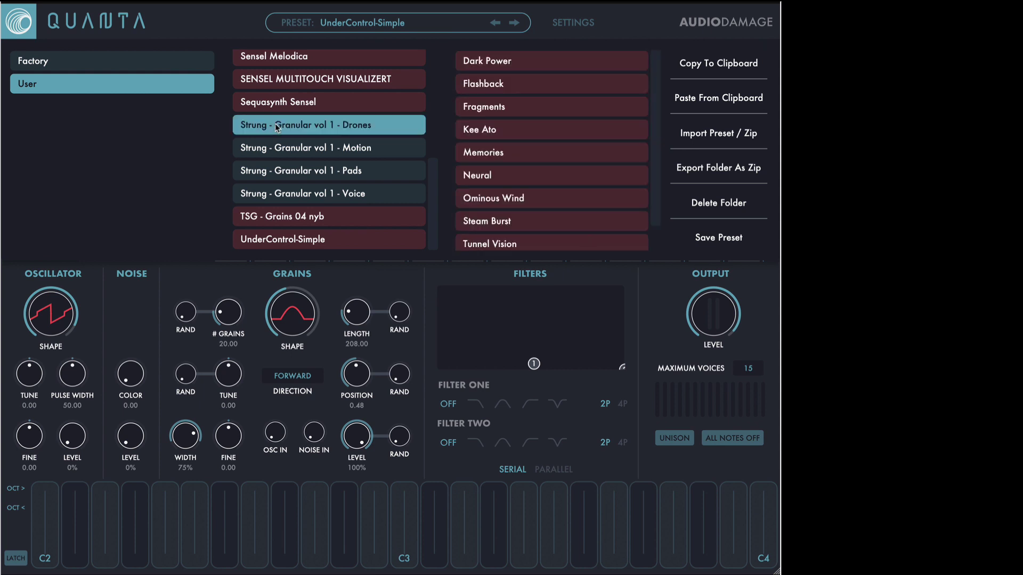
click(291, 153)
click(315, 173)
click(319, 191)
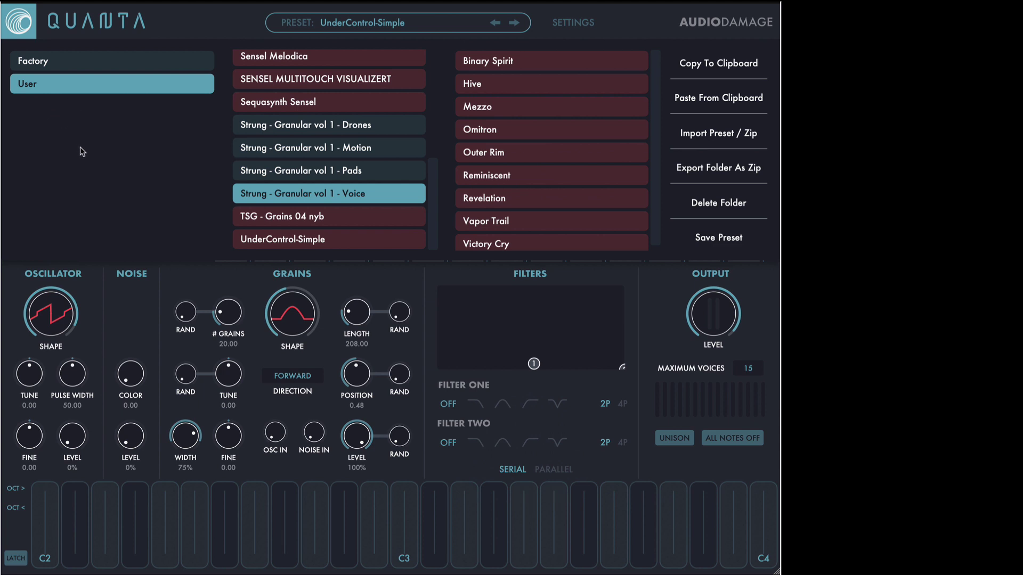
click(276, 240)
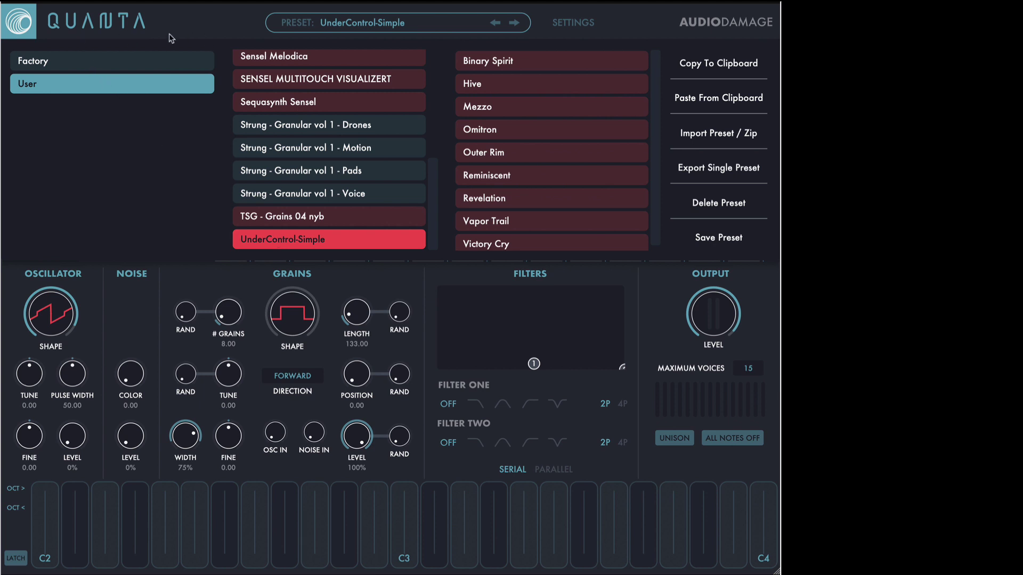
Set matrix amounts: CC 74 to Grain Position 89, another routing 59, aftertouch to # Grains Random 98.
click(292, 28)
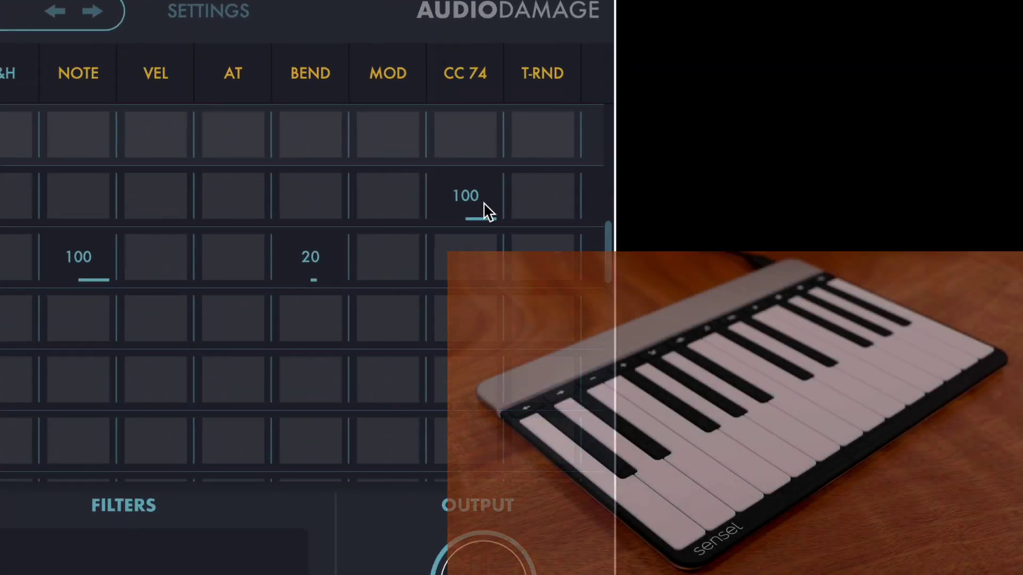
drag(711, 120, 708, 122)
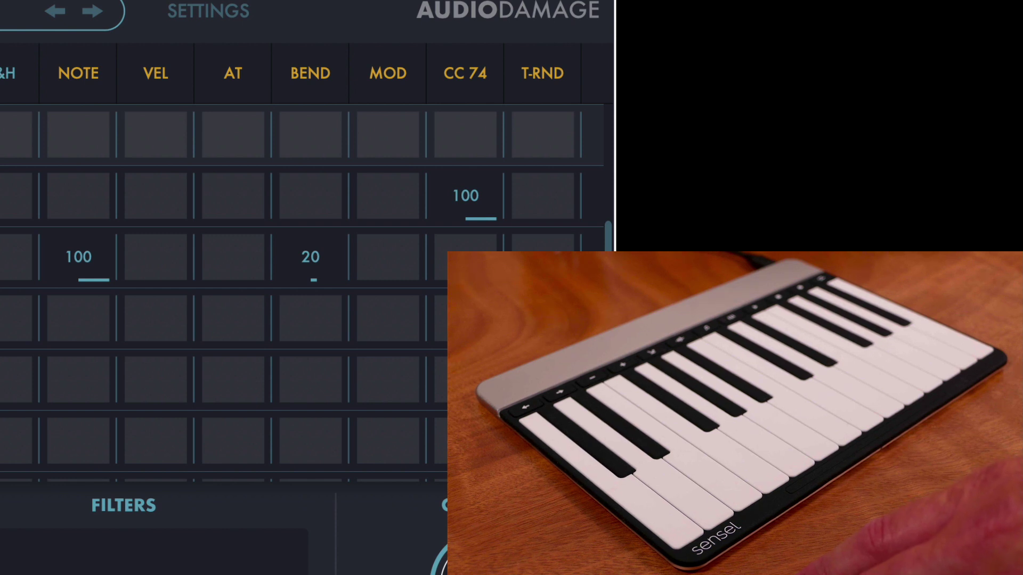
drag(523, 140, 551, 124)
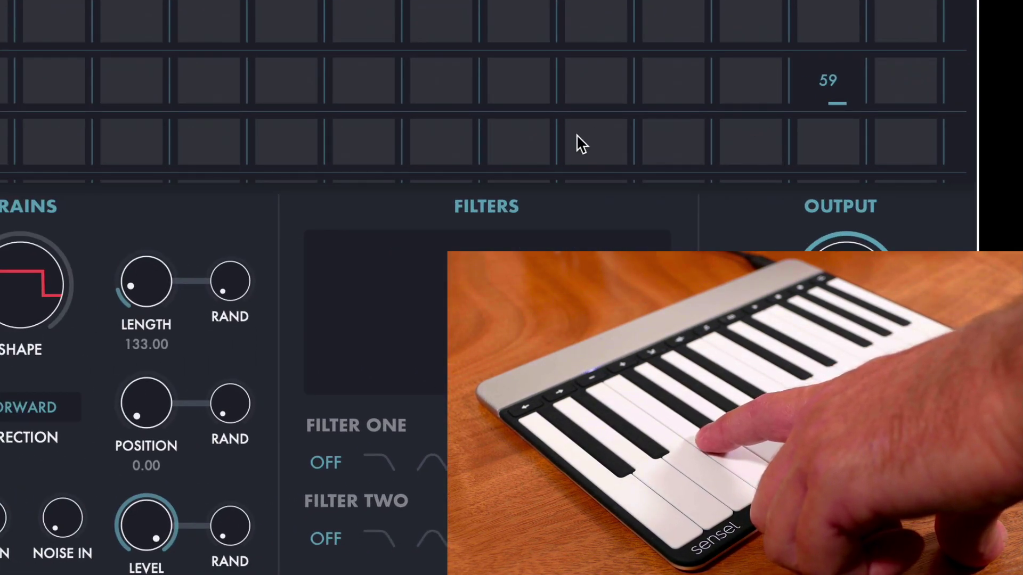
drag(576, 135, 719, 139)
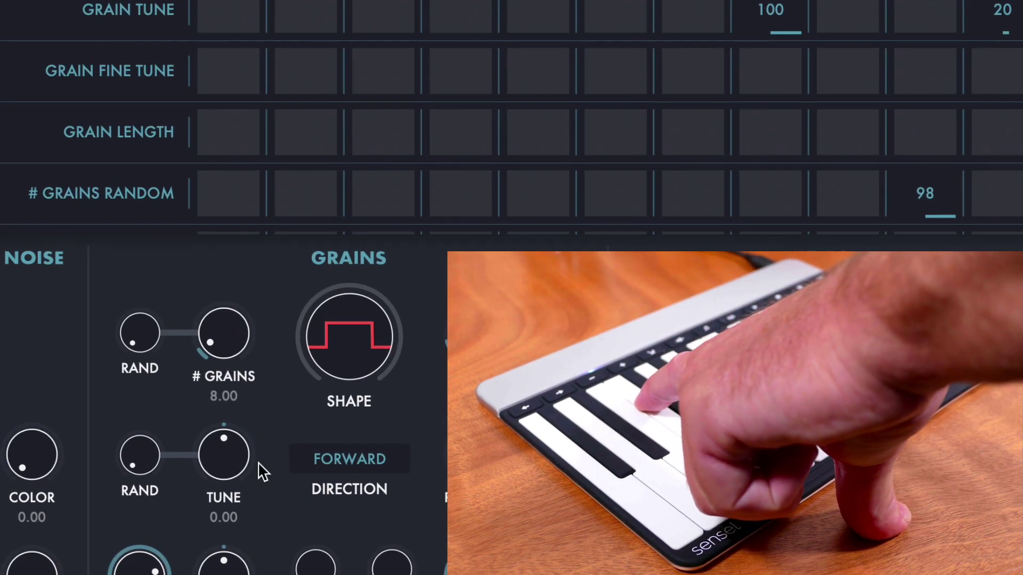
Lower grain tune to -28 and route aftertouch to Grain Tune Random at 100.
drag(226, 447, 137, 457)
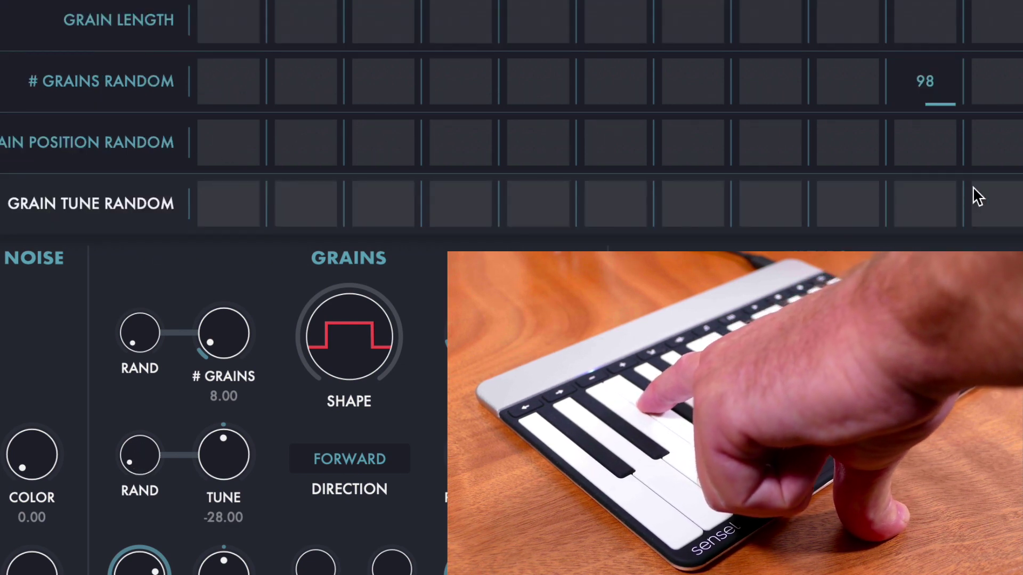
drag(934, 212, 834, 215)
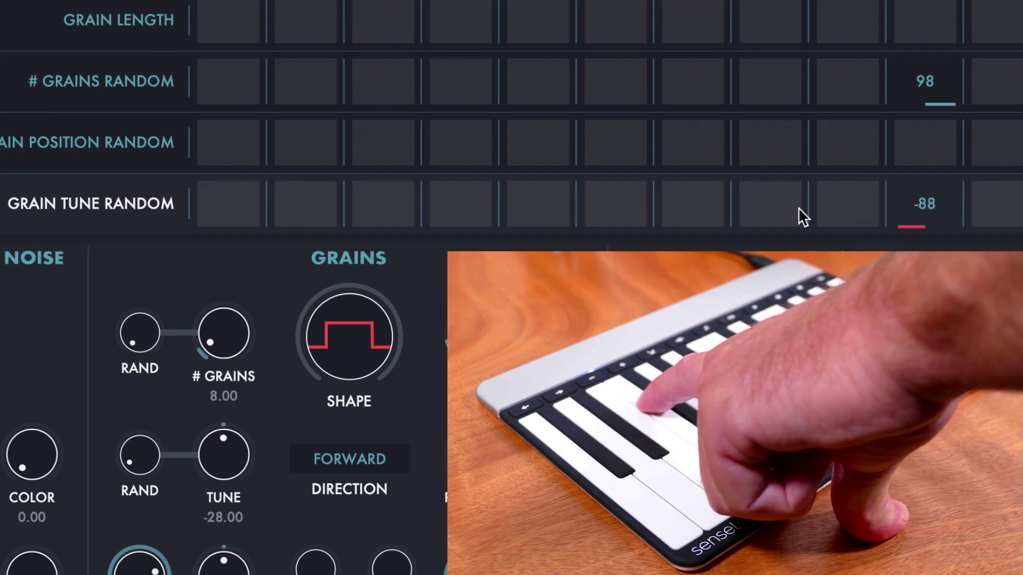
drag(928, 209, 975, 210)
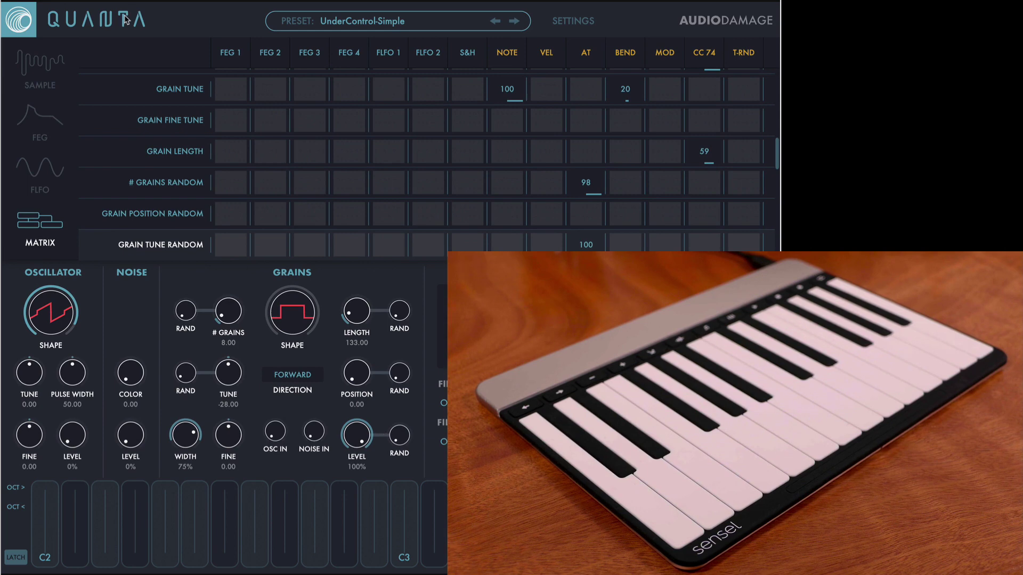
Drop Soundiron_VORS_Phrase_Vowel_F_03.wav onto the waveform as the new sample and round off the grain window shape.
click(57, 66)
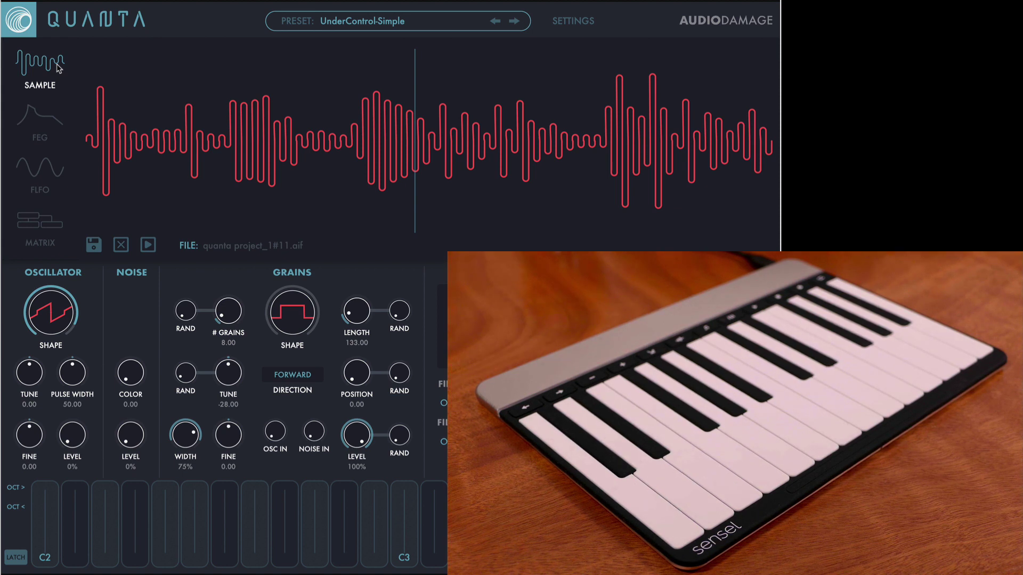
key(super+Tab)
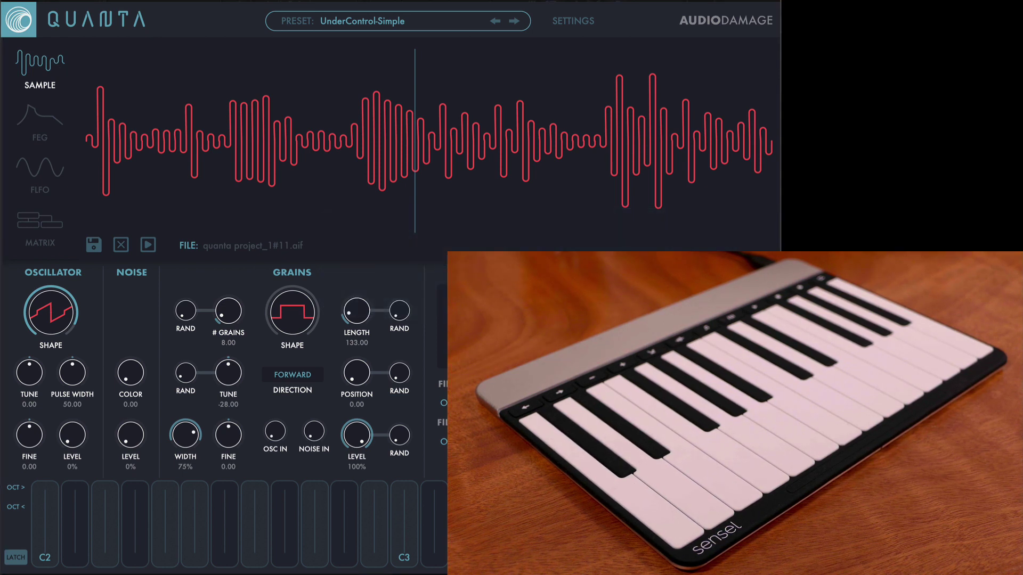
drag(920, 28, 335, 148)
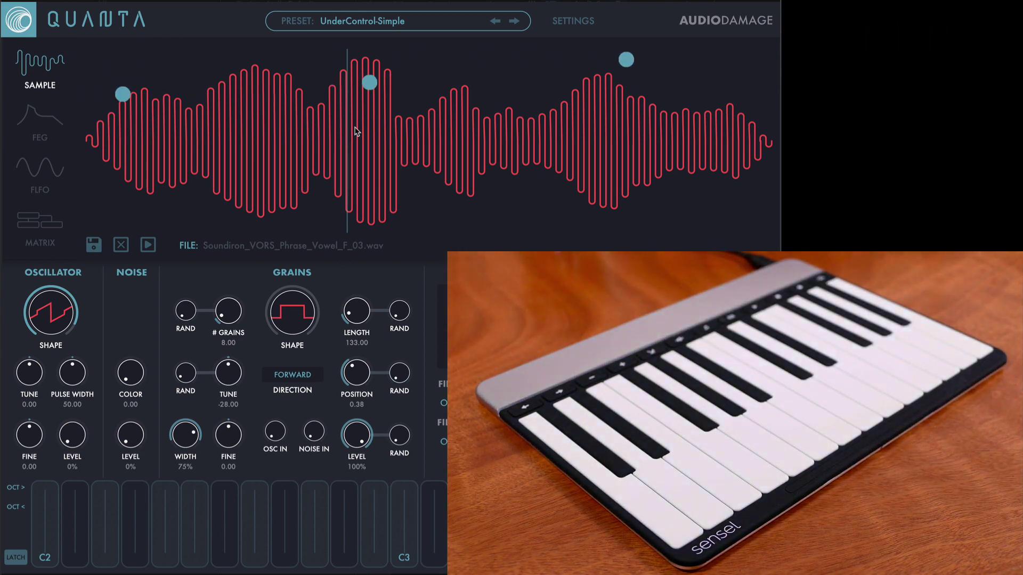
drag(287, 292, 305, 276)
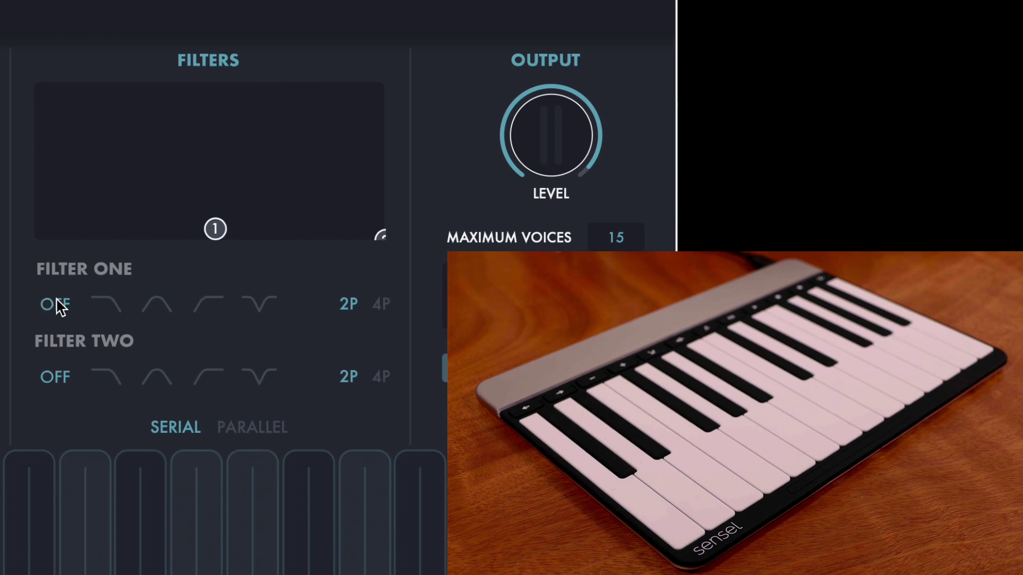
Make Filter One a 2-pole low-pass and raise its node for a resonant peak.
click(103, 311)
drag(216, 228, 174, 85)
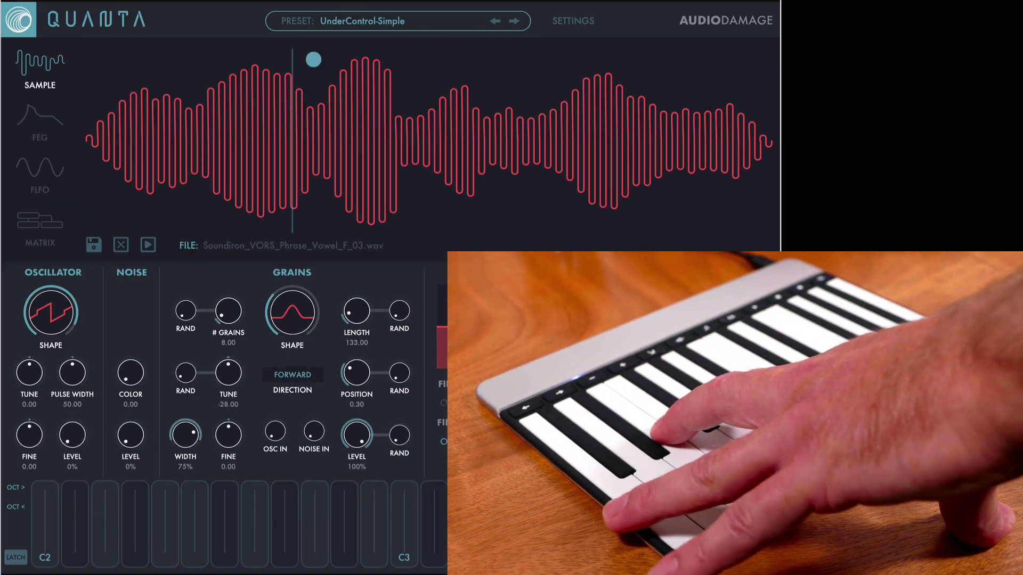
Route aftertouch to Filter 1 Freq at 100 in the matrix, then return to the sample view.
click(51, 225)
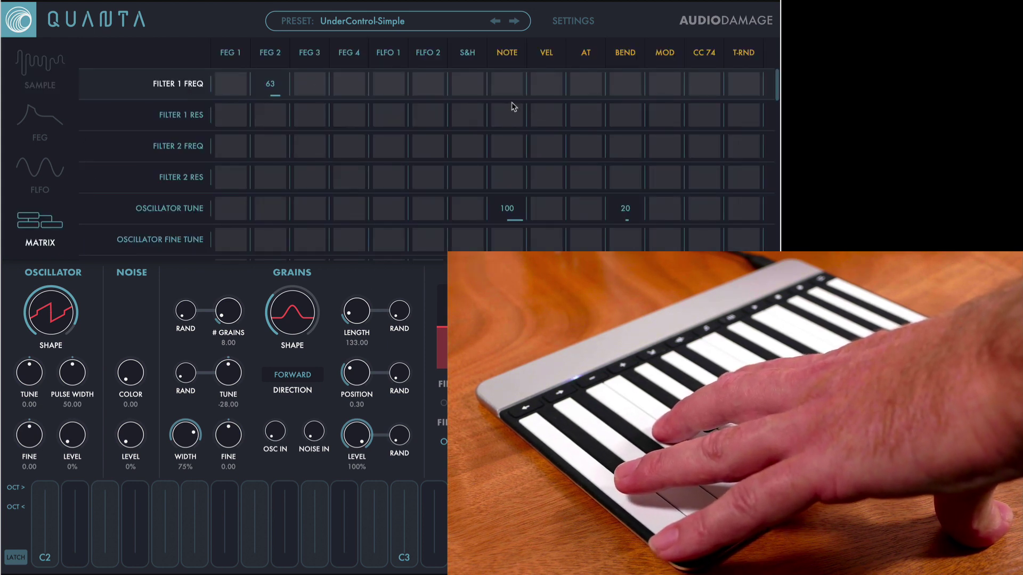
drag(583, 87, 638, 87)
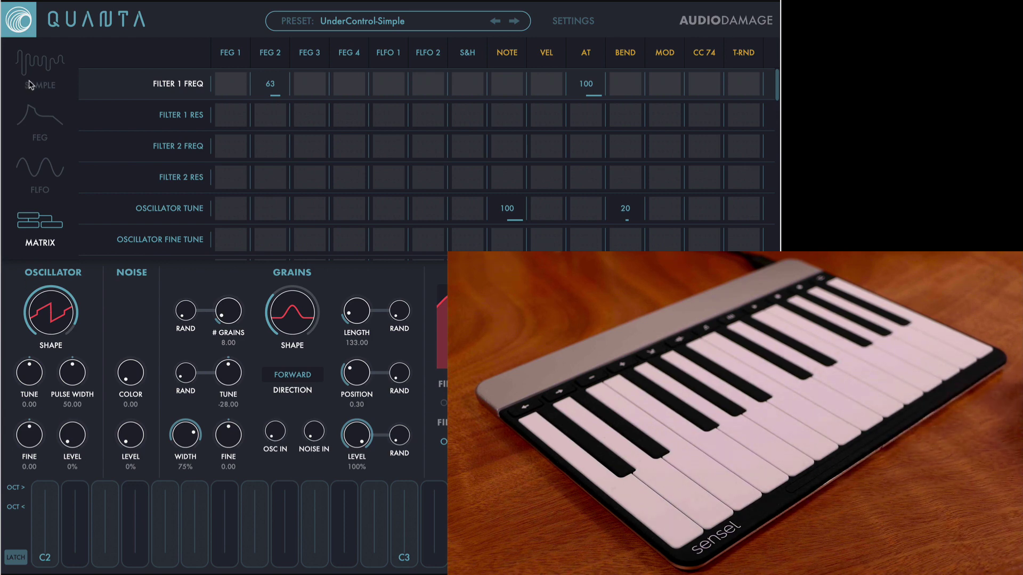
click(33, 64)
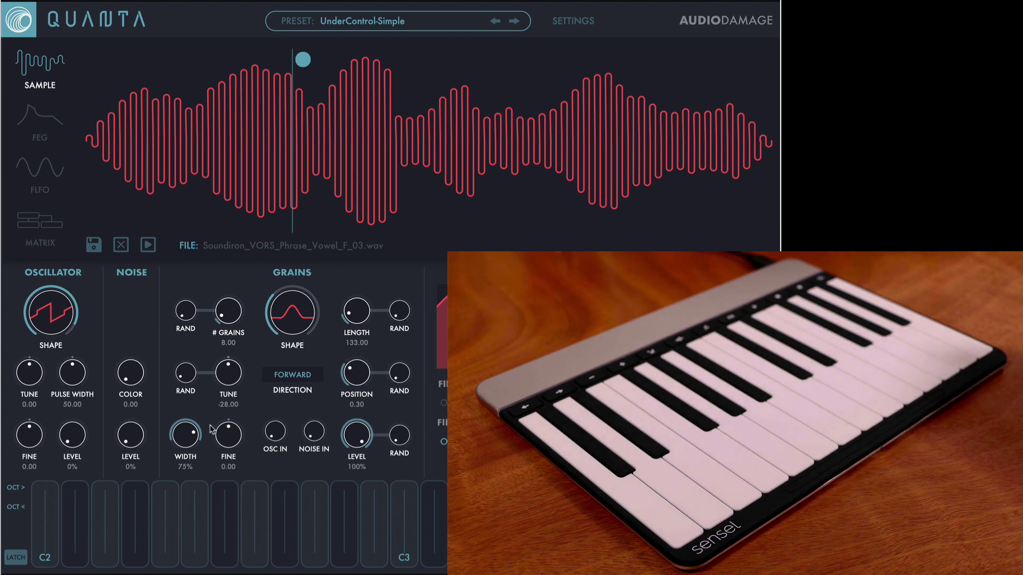
Load the User preset SENSEL MULTITOUCH VISUALIZERT (19 grains, length 409) and show its modulation matrix.
click(593, 23)
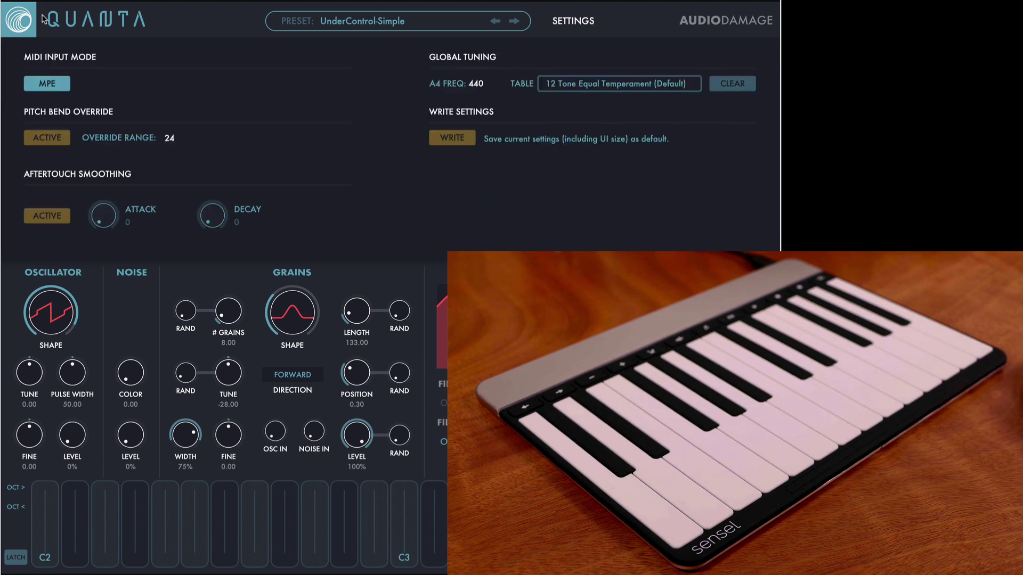
click(282, 23)
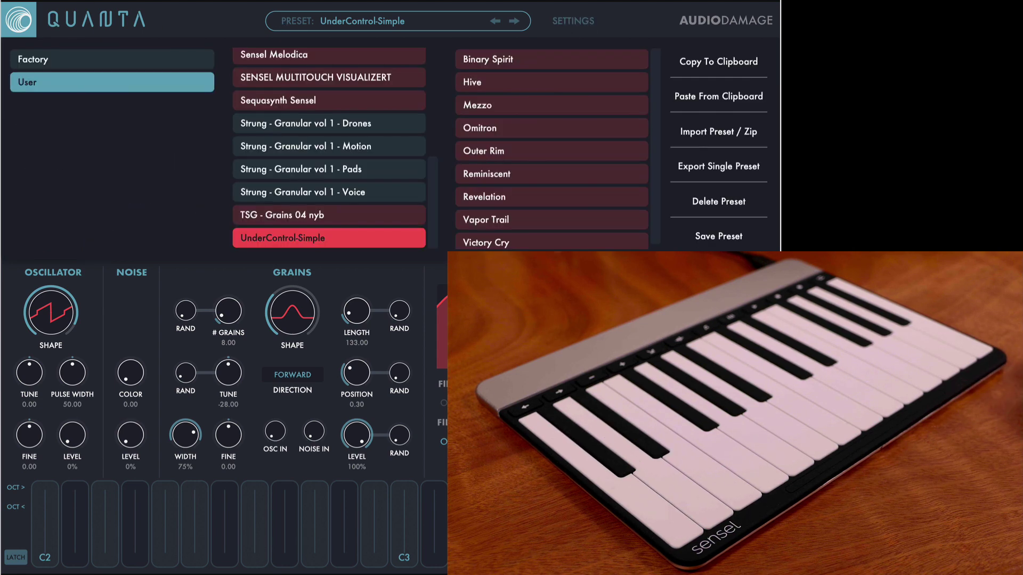
click(323, 78)
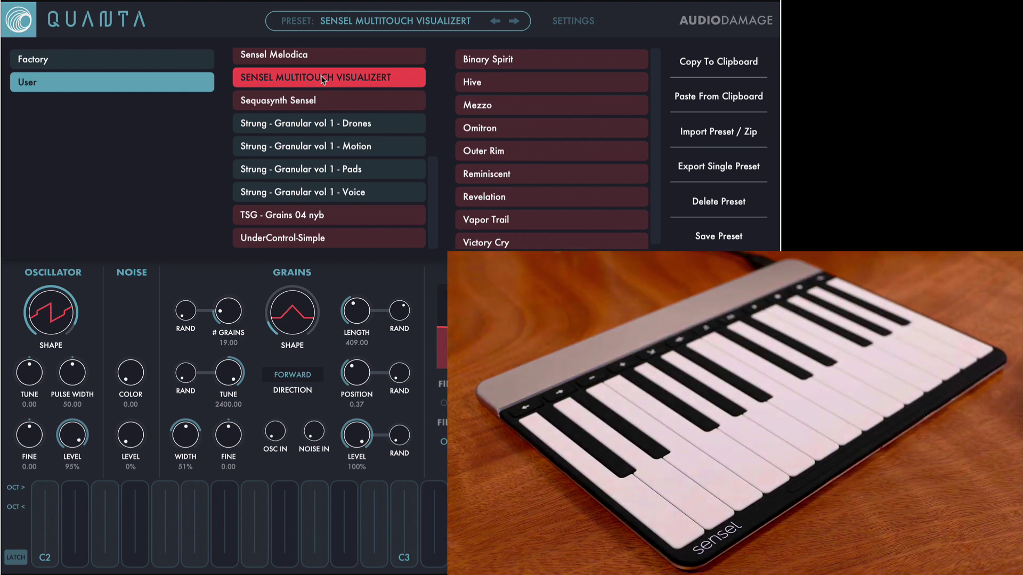
scroll(325, 216, up, 5)
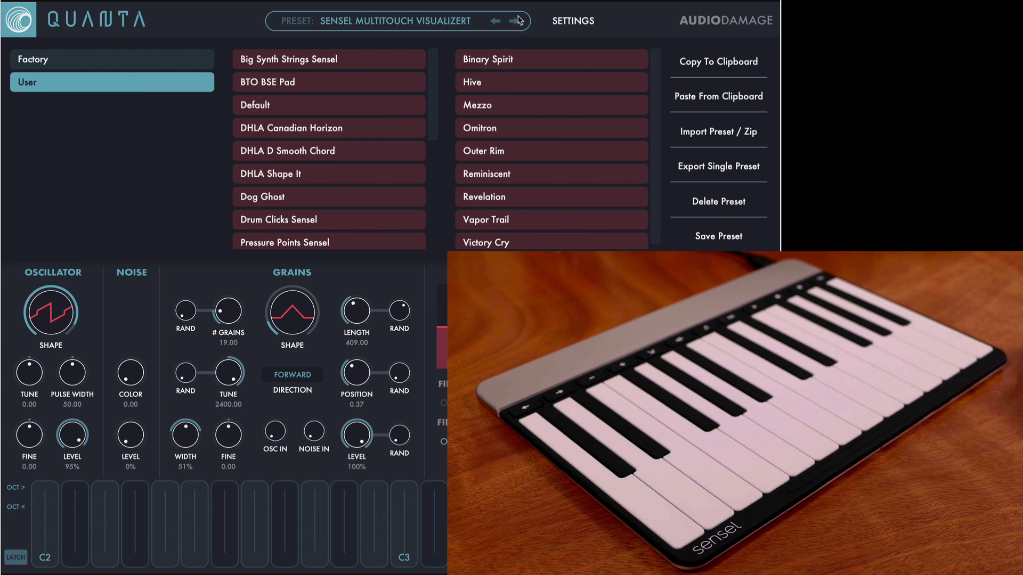
click(323, 21)
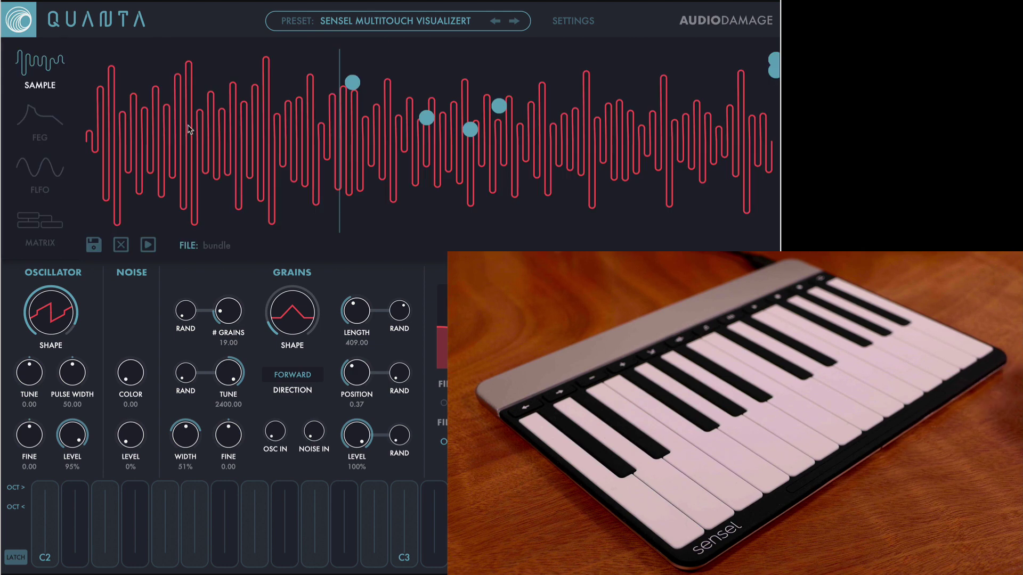
click(40, 226)
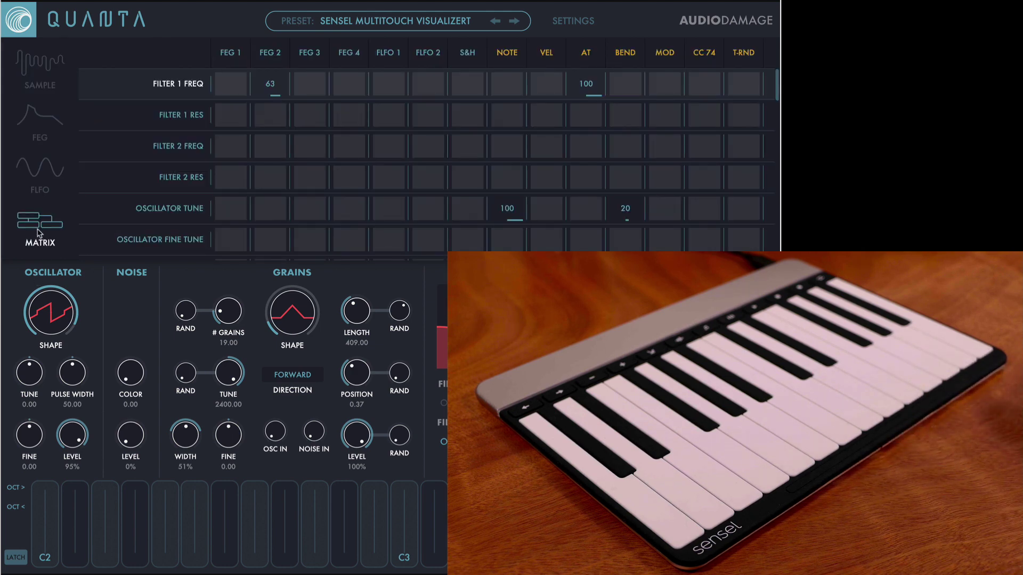